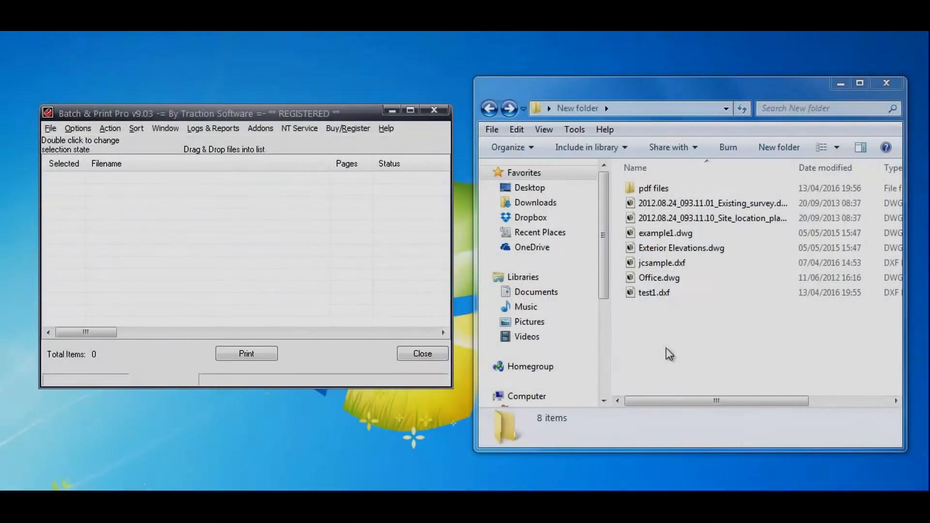
Step: Queue the seven DWG/DXF drawings from the New folder, test1.dxf included, into the batch list
left_click_drag(795, 167, 834, 167)
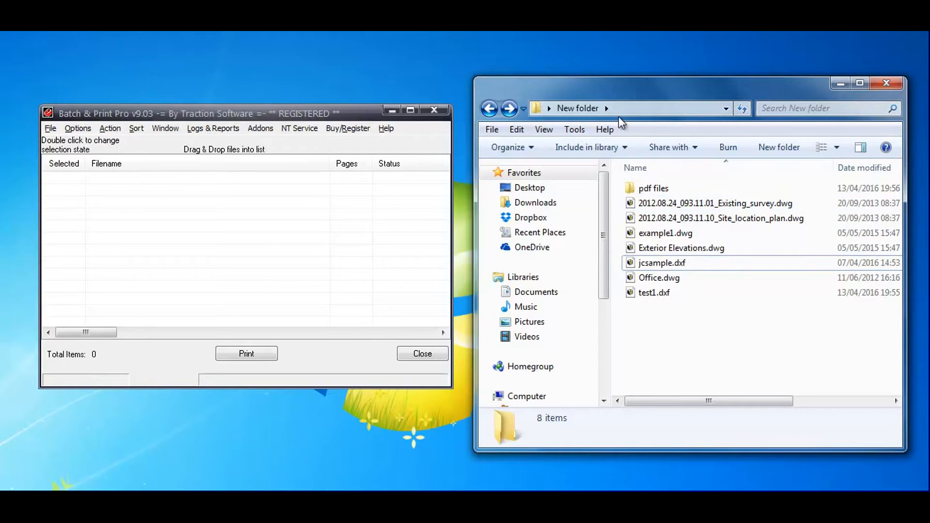
left_click(705, 203)
left_click(671, 294, "shift")
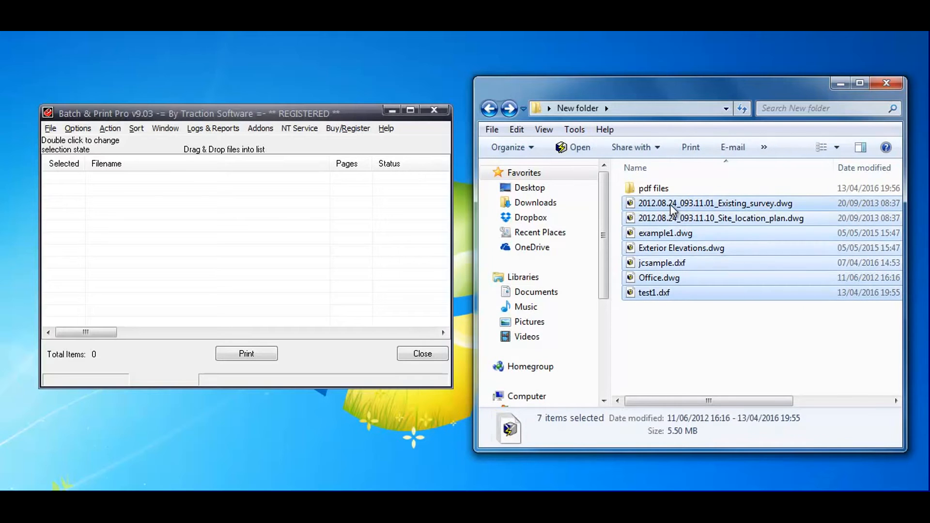
left_click_drag(673, 294, 229, 215)
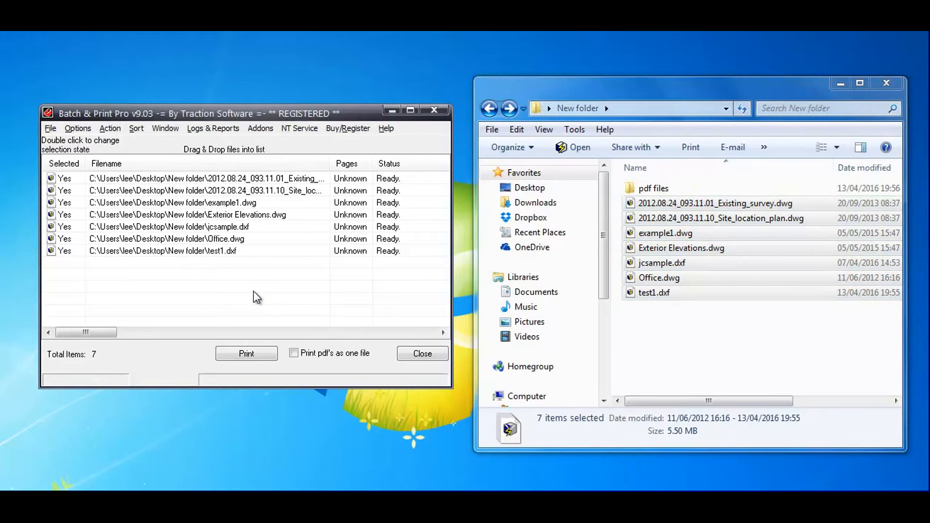
Step: Keep DWG/DXF-to-PDF conversion enabled and review the PDF copy save path in Conversion Options
left_click(78, 128)
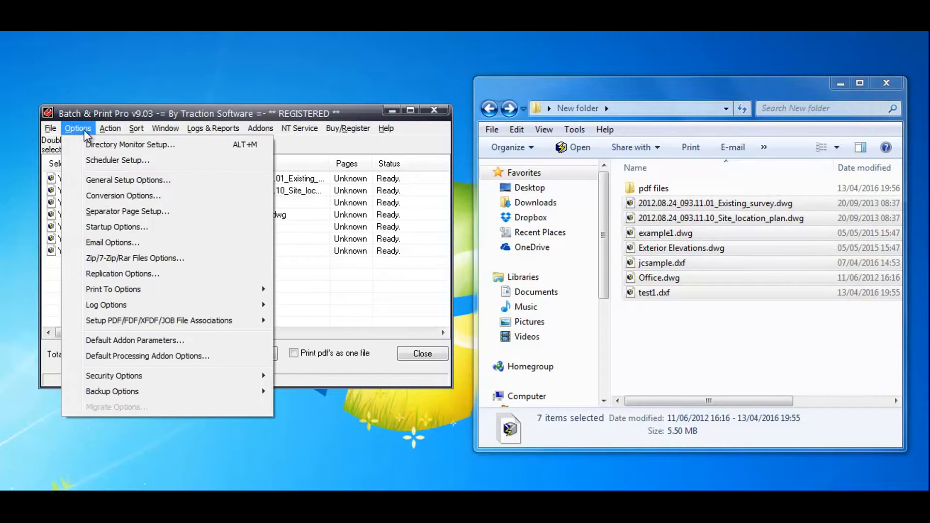
left_click(134, 203)
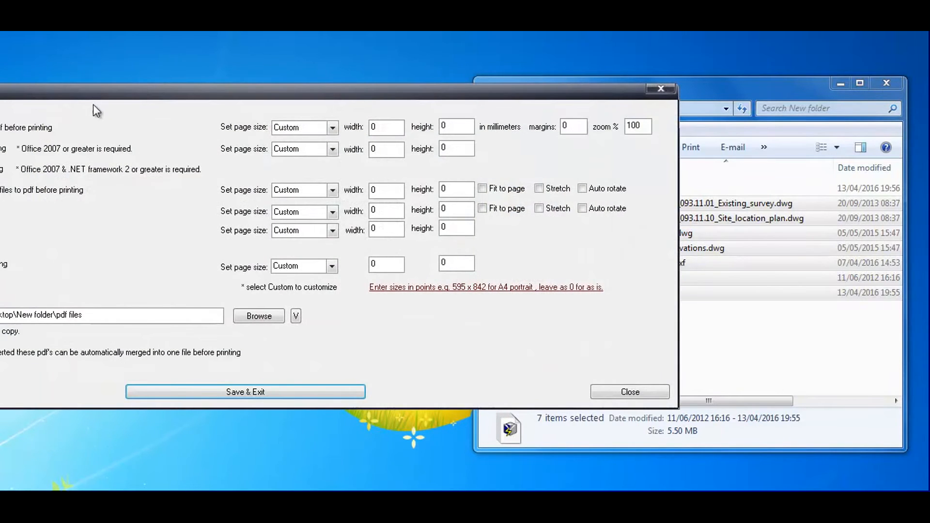
left_click_drag(94, 98, 297, 110)
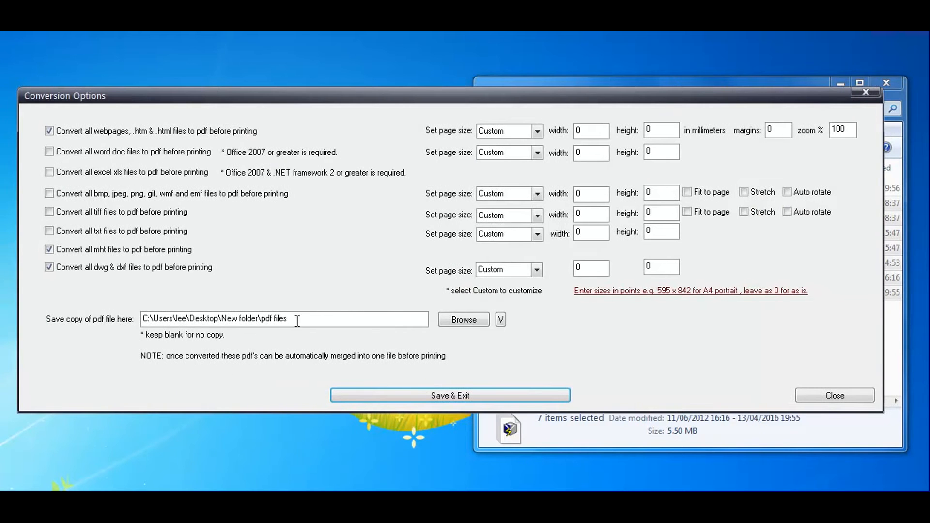
left_click_drag(298, 319, 110, 322)
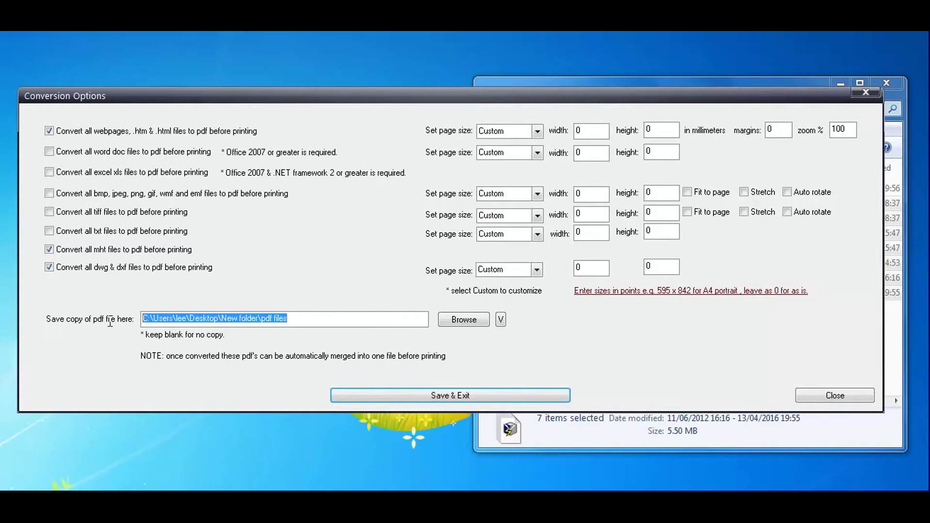
Step: Verify the empty 'pdf files' destination folder and save the conversion settings
left_click(501, 320)
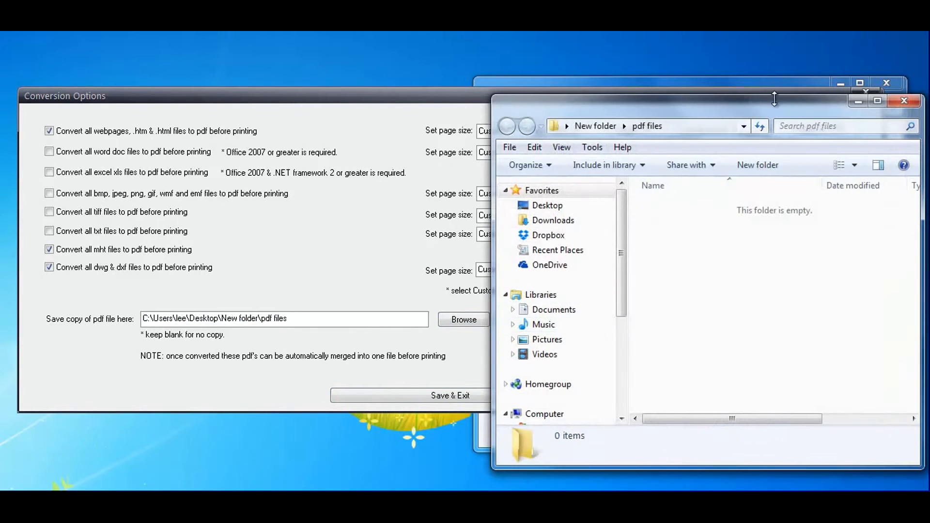
left_click_drag(701, 108, 538, 97)
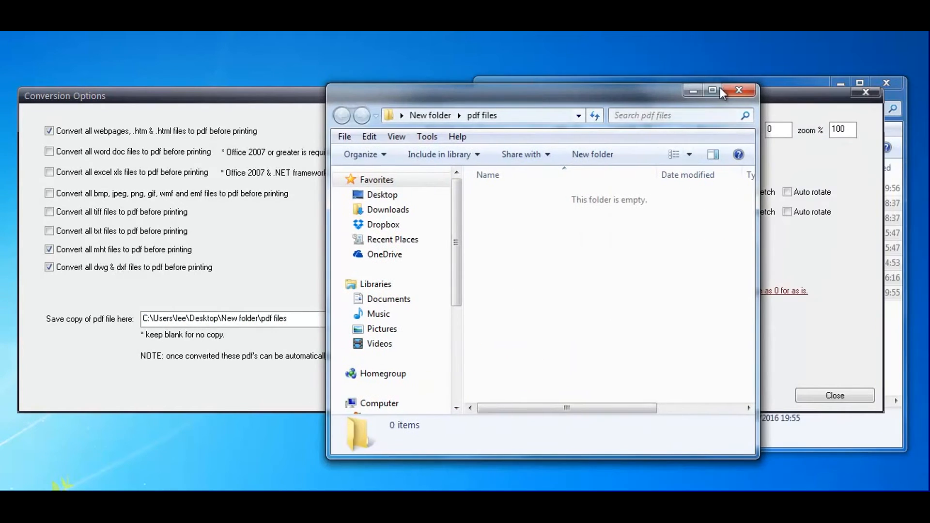
left_click(749, 95)
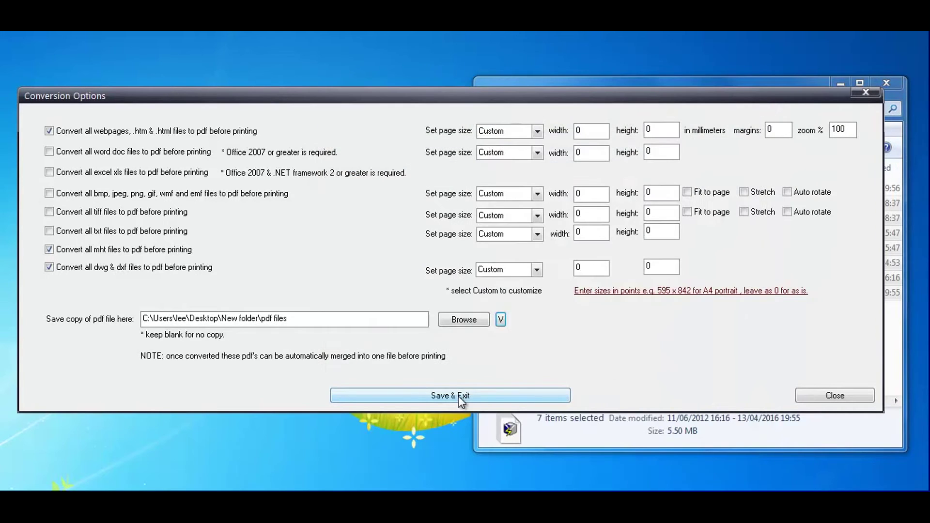
left_click(430, 391)
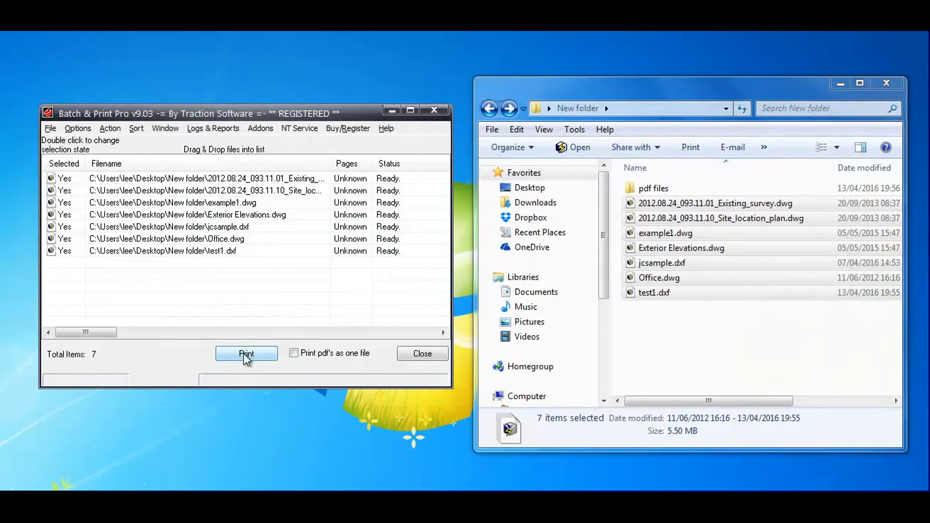
Step: Print all seven drawings to Done and confirm seven PDF copies in the 'pdf files' folder
left_click(246, 354)
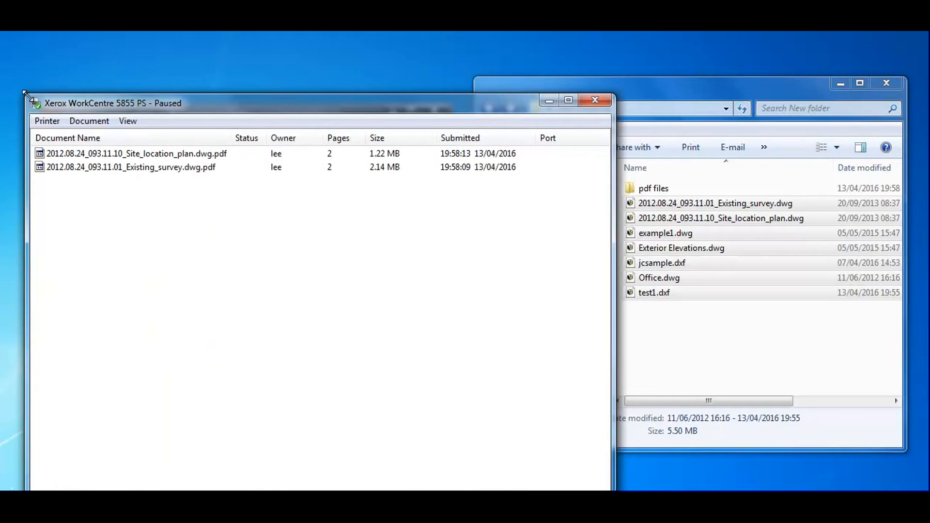
mouse_move(218, 100)
left_mouse_down()
mouse_move(212, 444)
mouse_move(29, 410)
left_mouse_up()
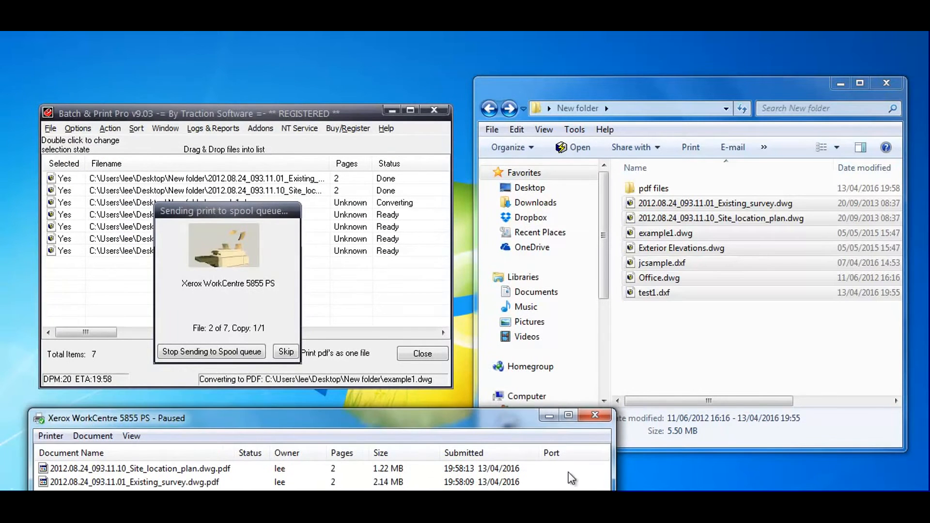
left_click(497, 453)
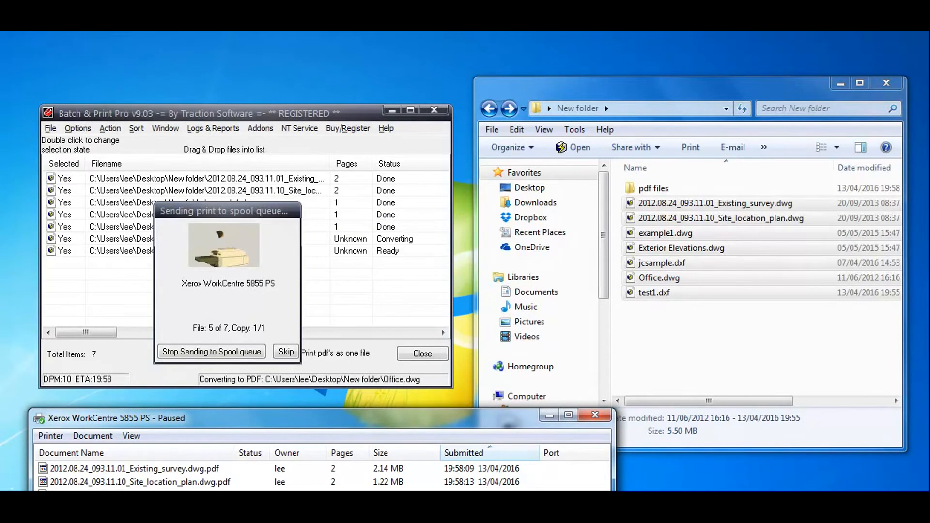
double_click(653, 189)
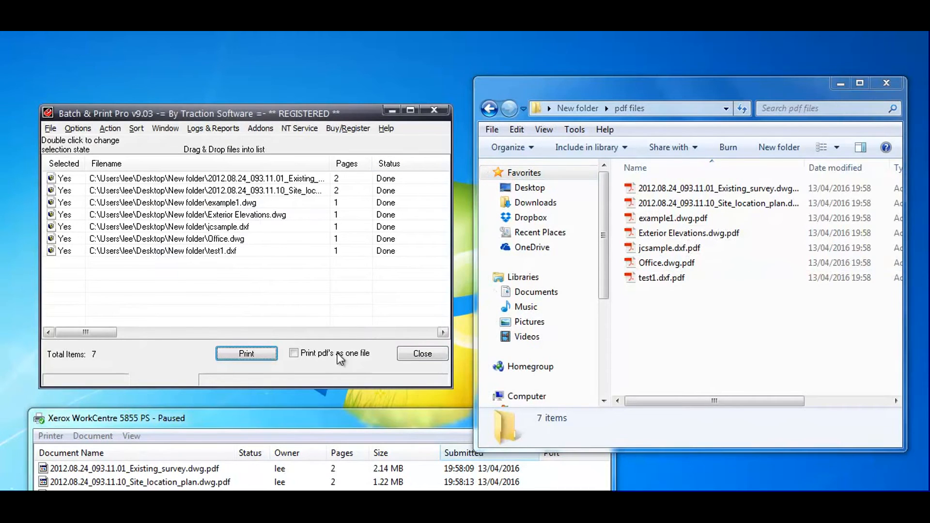
left_click(78, 128)
left_click(116, 194)
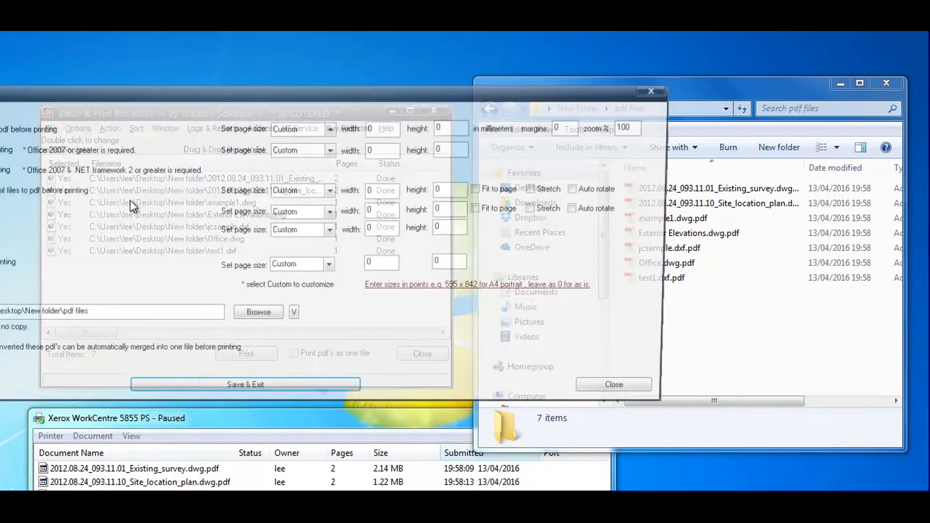
left_click_drag(54, 100, 248, 128)
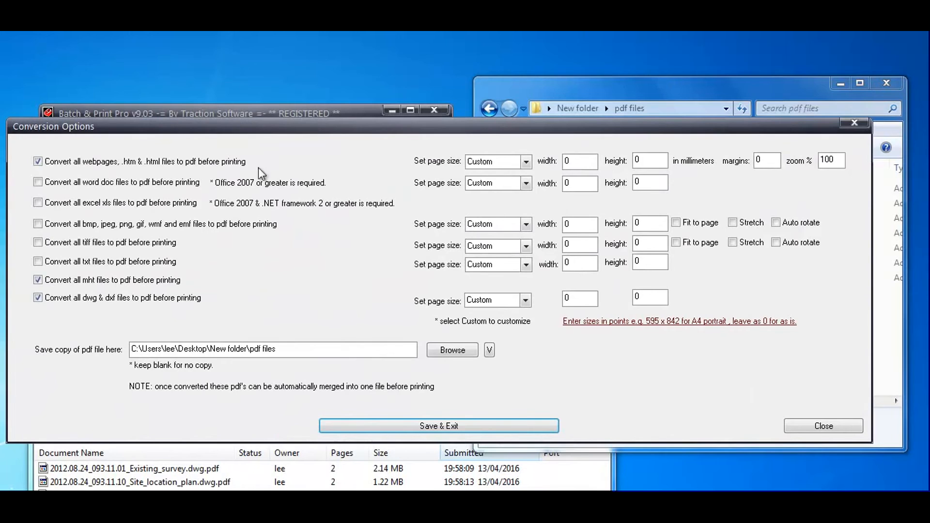
left_click(77, 297)
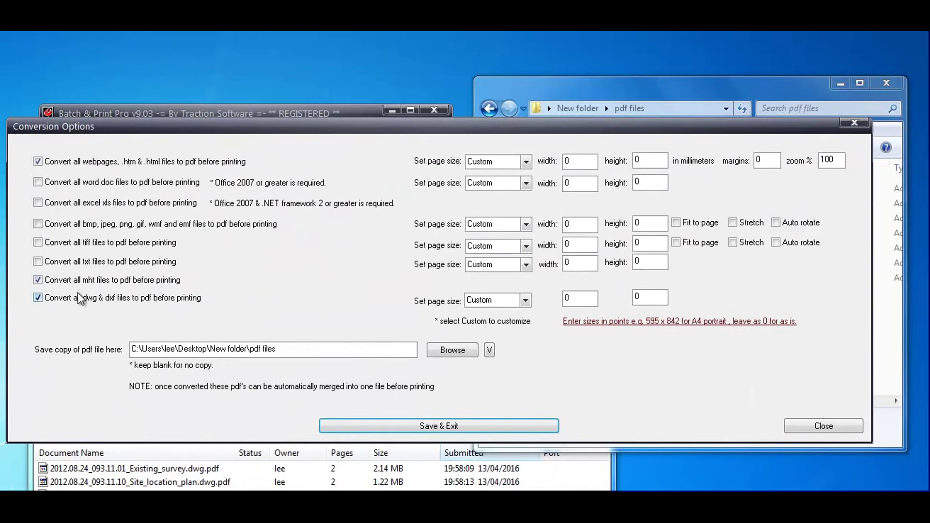
left_click(526, 302)
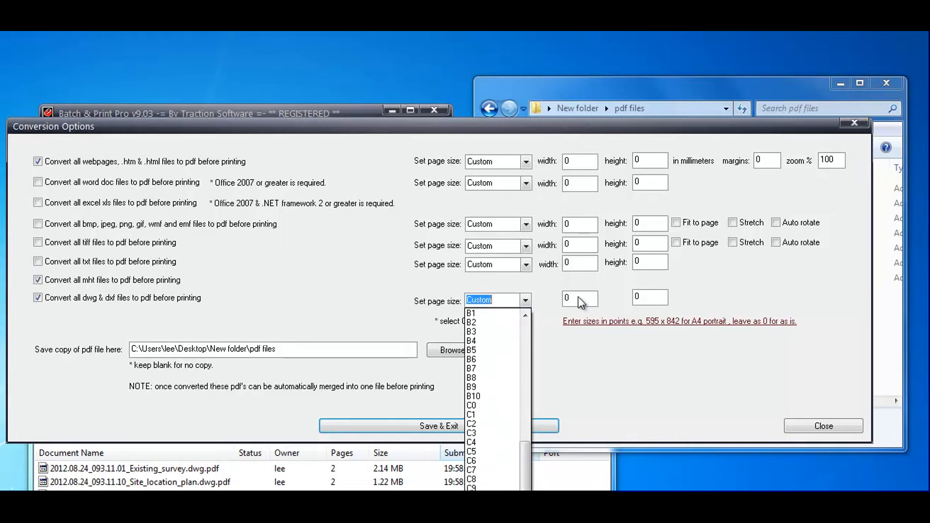
left_click(598, 371)
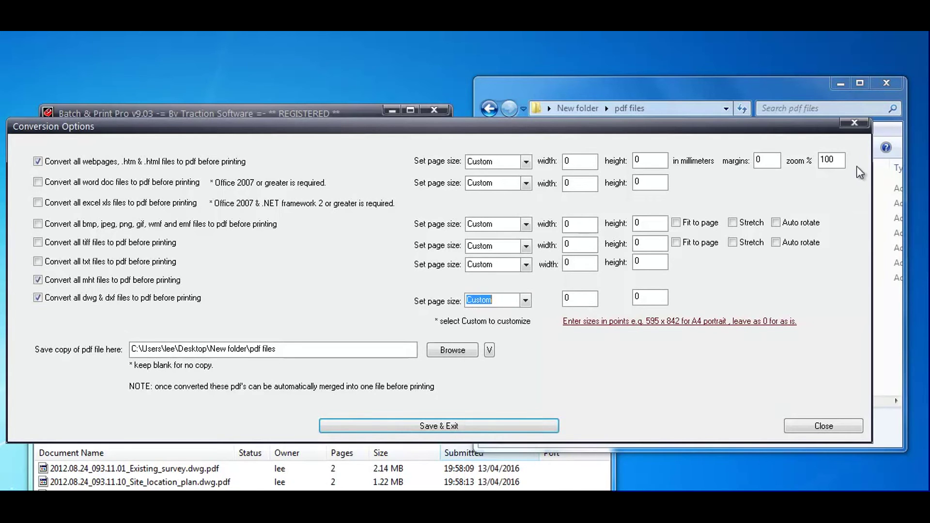
left_click(859, 124)
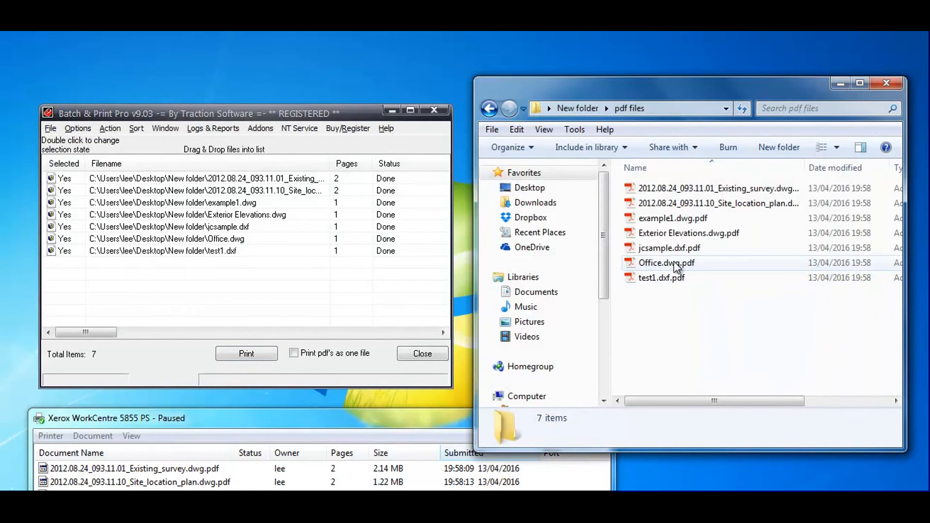
double_click(677, 249)
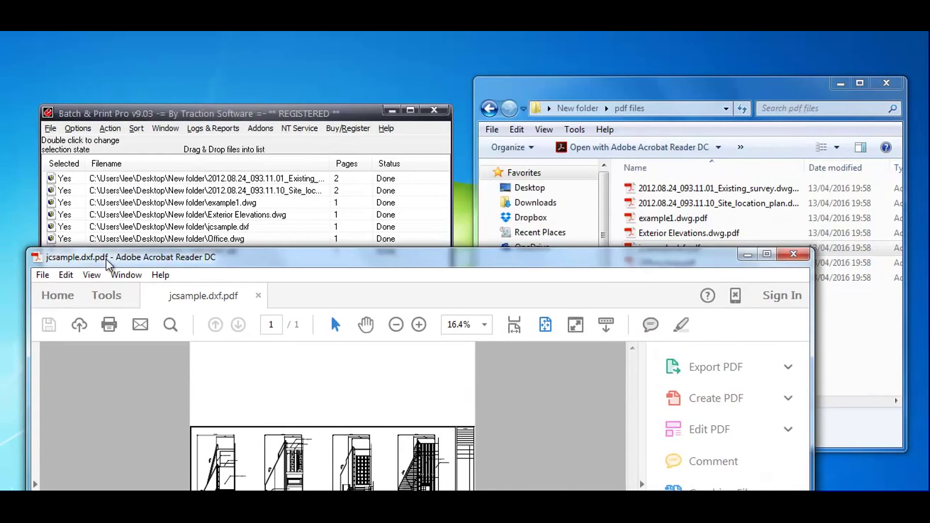
mouse_move(87, 255)
left_mouse_down()
mouse_move(156, 38)
mouse_move(113, 87)
left_mouse_up()
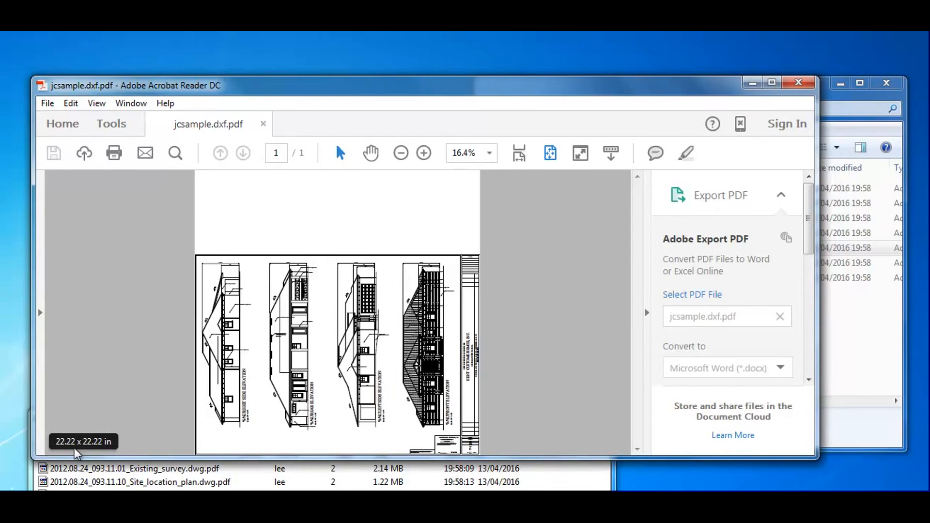
left_click(800, 85)
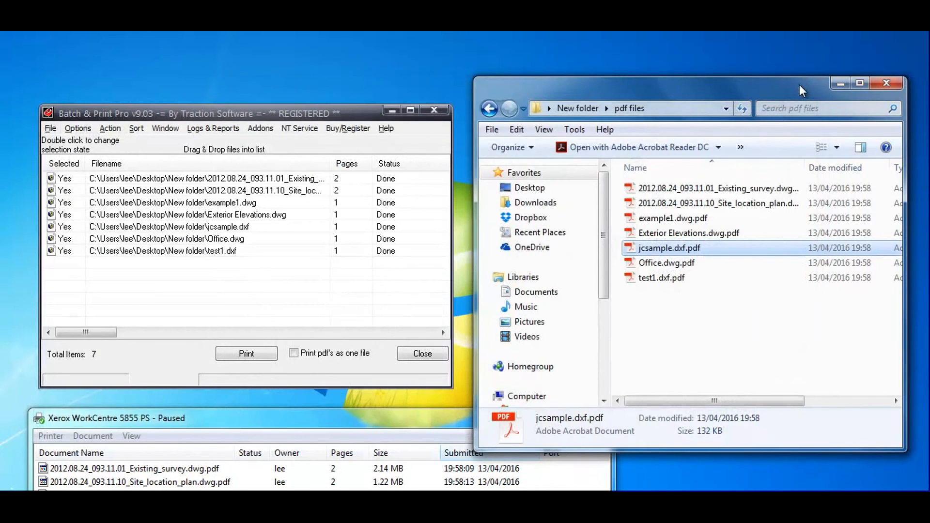
left_click(52, 129)
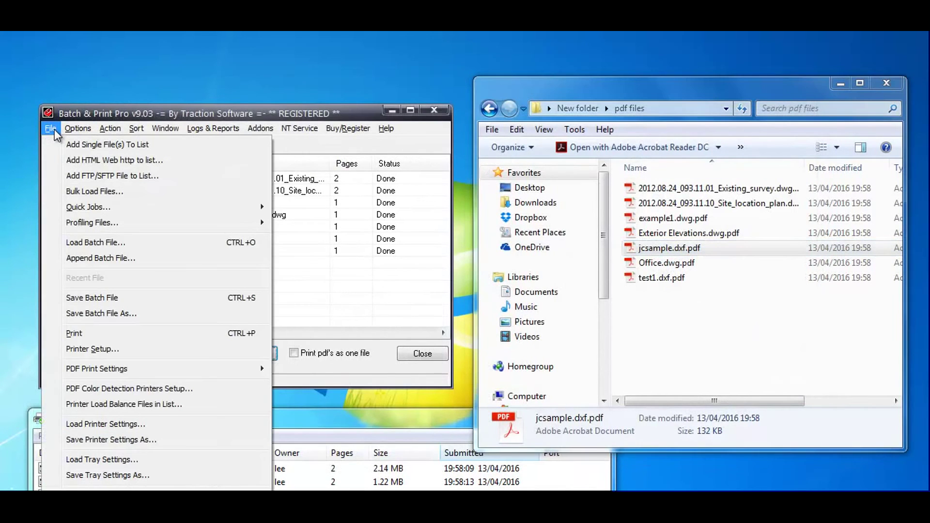
left_click(128, 353)
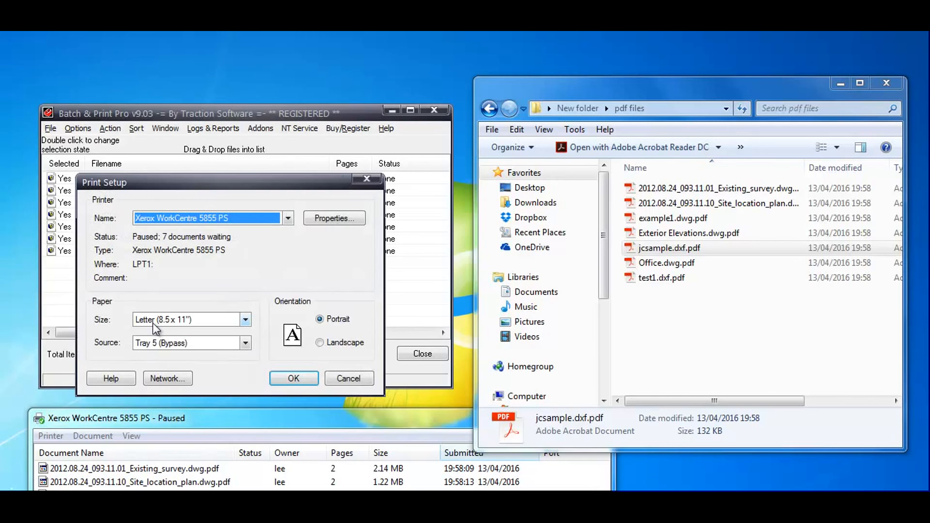
left_click(350, 380)
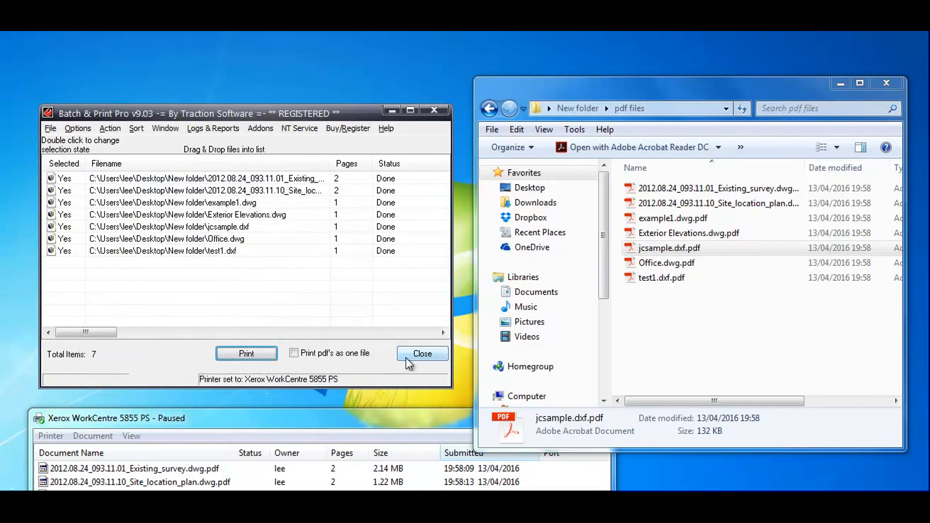